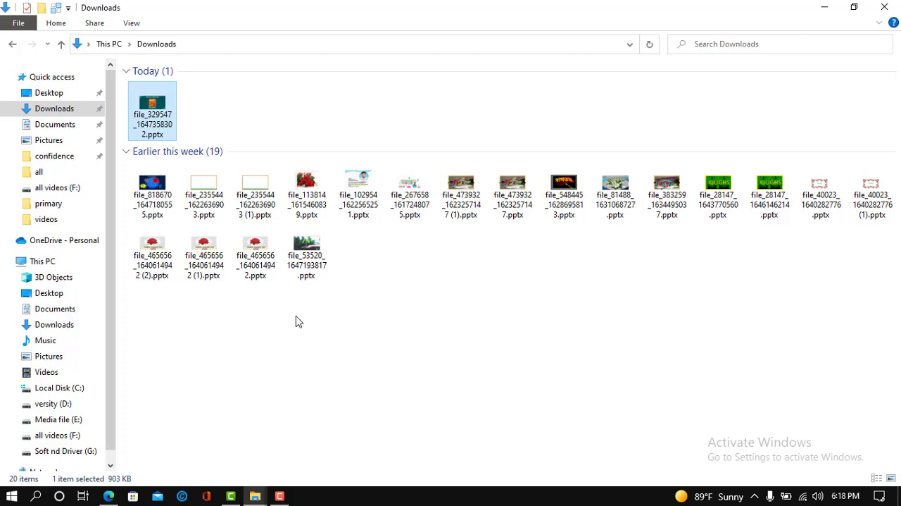
Try to open file_329547_1647358302.pptx from the Downloads folder by letting PowerPoint repair it.
double_click(162, 124)
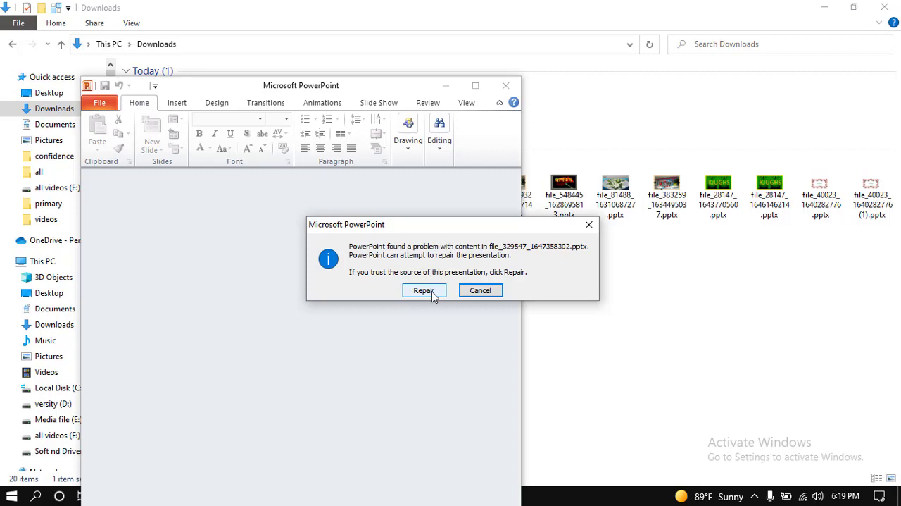
click(427, 294)
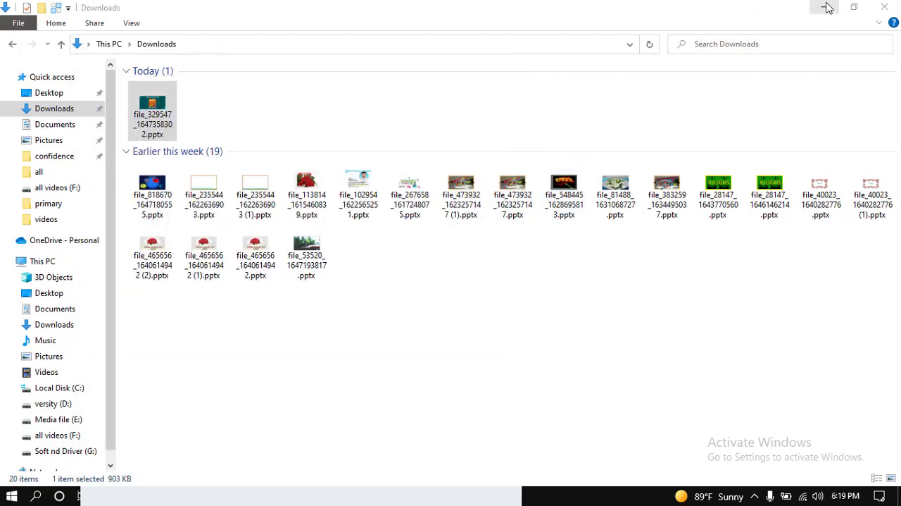
click(826, 7)
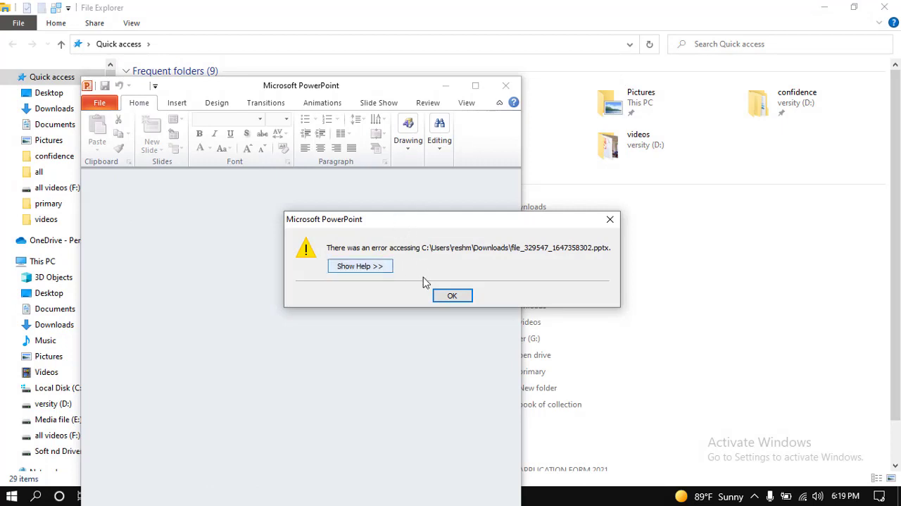
click(454, 299)
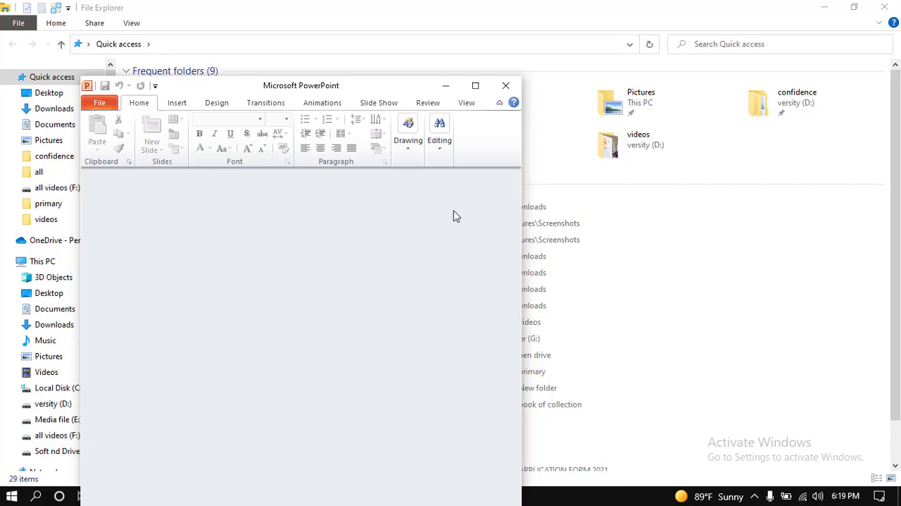
Minimize the File Explorer windows and close the empty PowerPoint window.
click(829, 7)
click(829, 6)
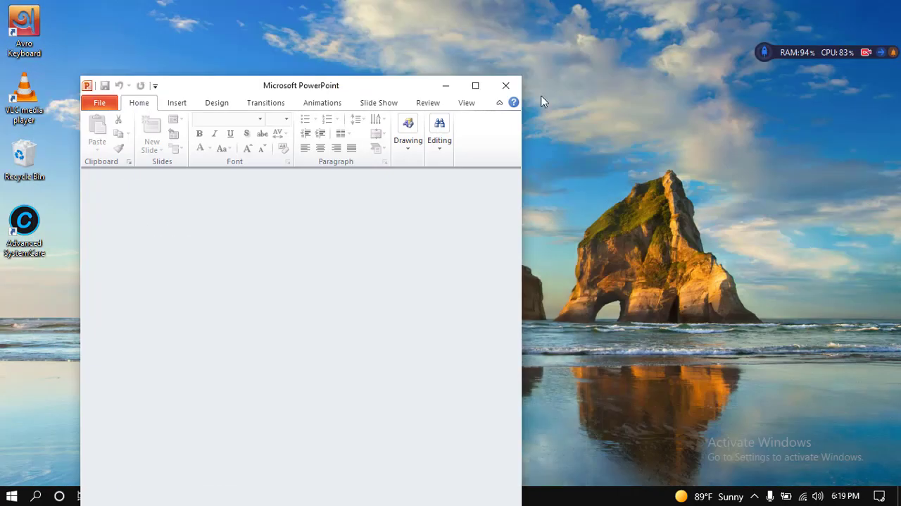
click(476, 88)
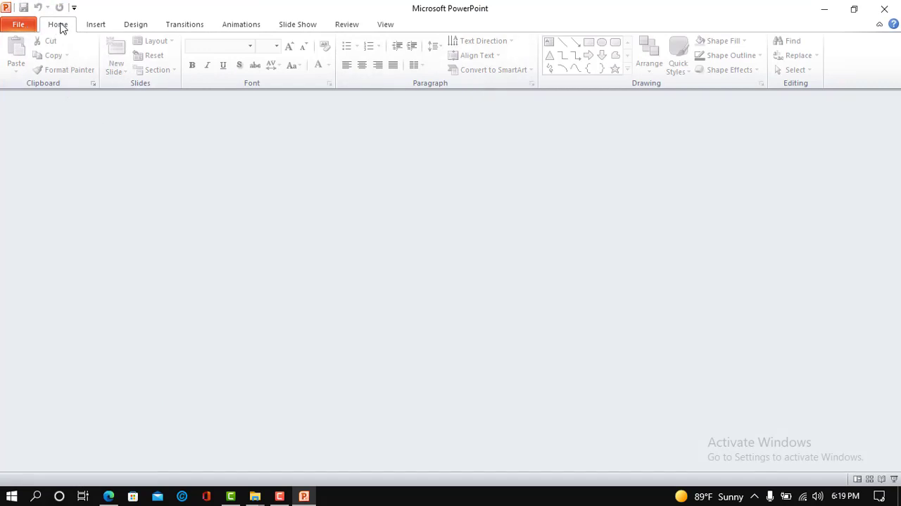
click(136, 25)
click(883, 7)
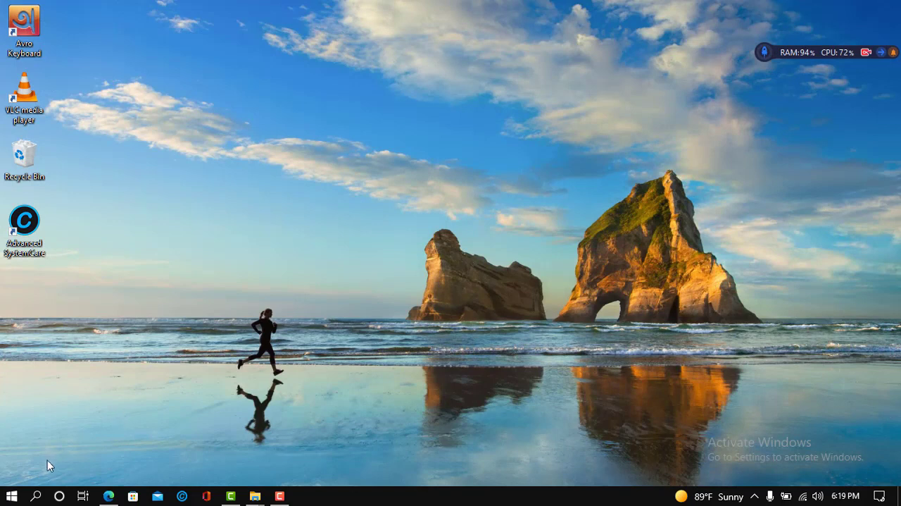
Search Windows for "power point" and launch Microsoft PowerPoint 2010 with a blank presentation.
click(36, 496)
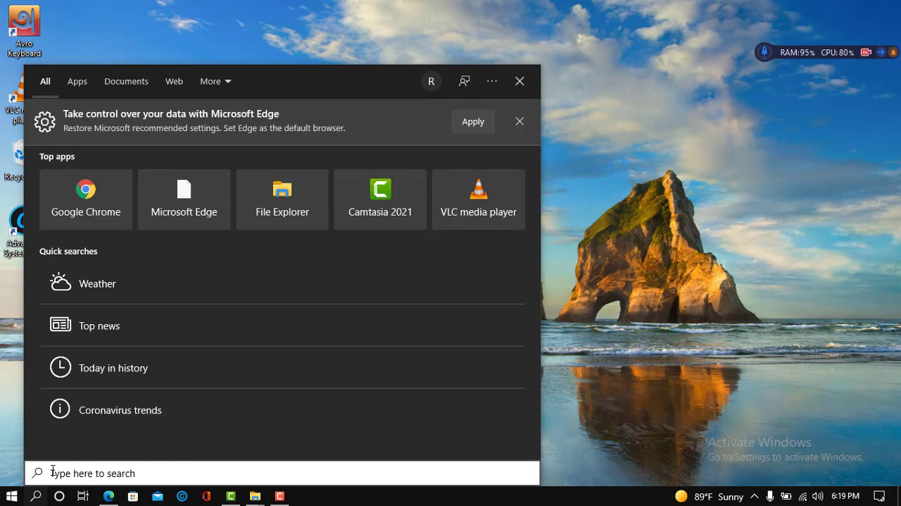
text(power )
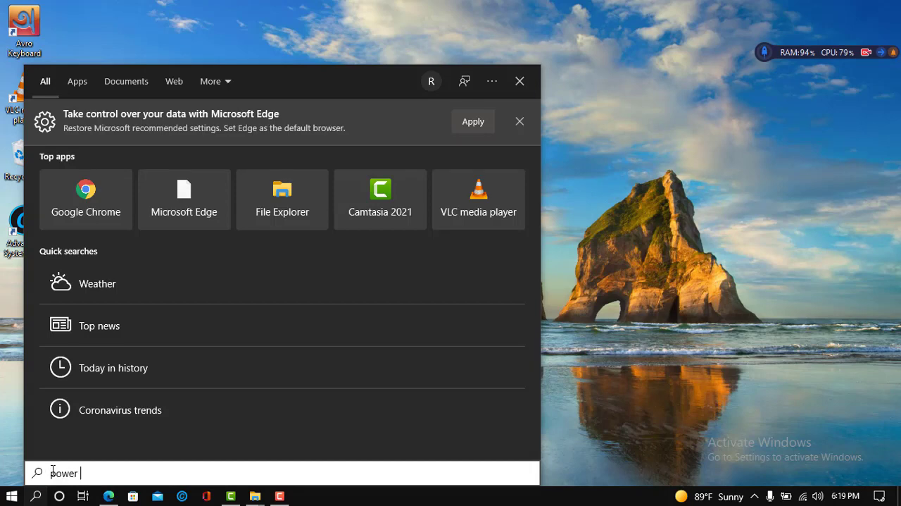
text(point)
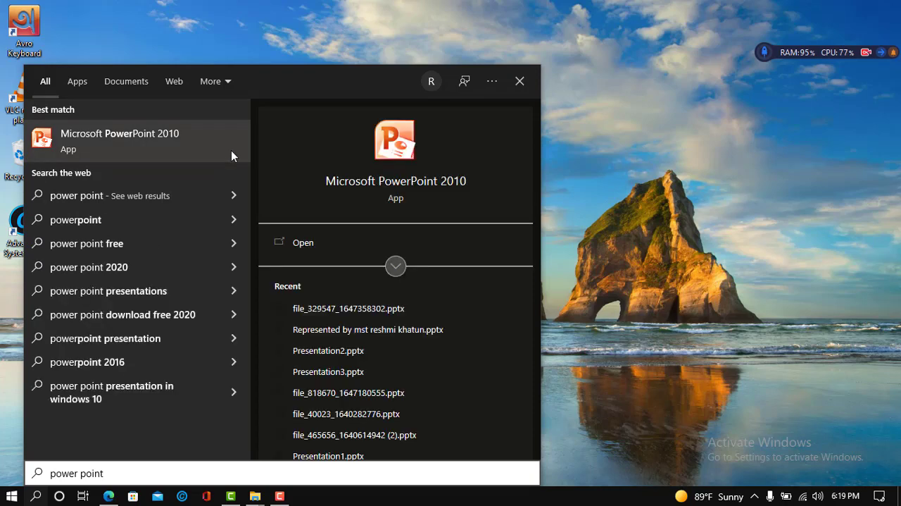
click(293, 243)
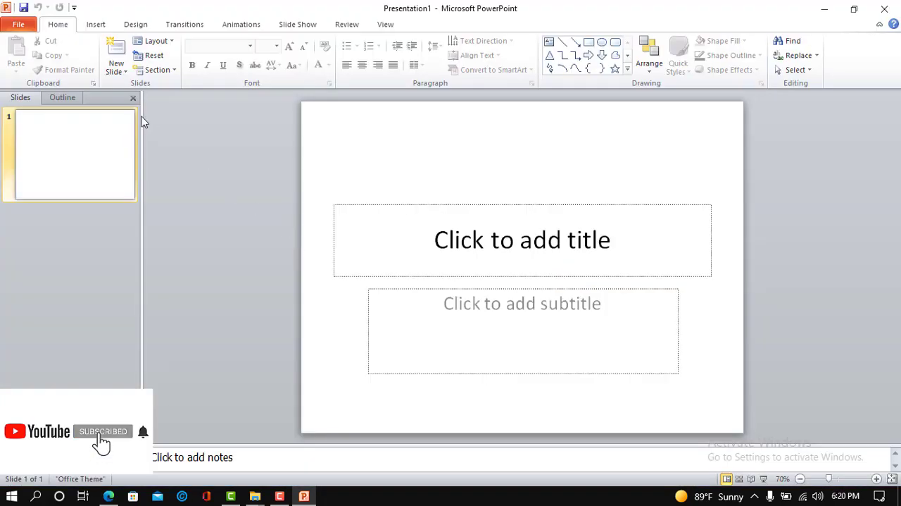
Start Reuse Slides and load file_329547_1647358302.pptx from the Downloads folder as the source presentation.
click(126, 73)
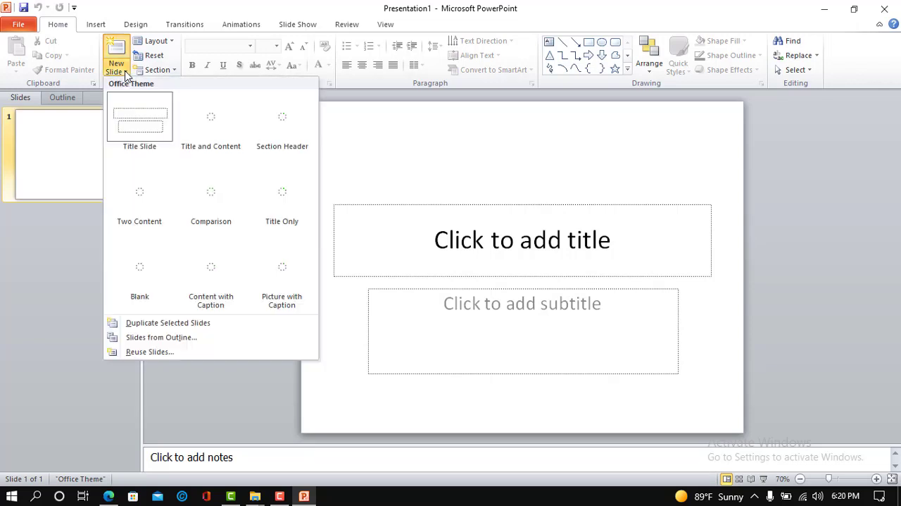
click(151, 352)
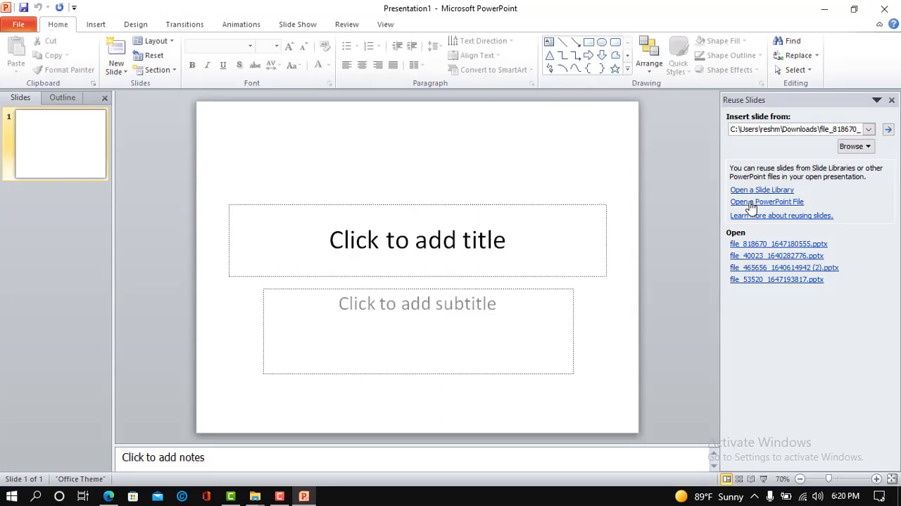
click(752, 205)
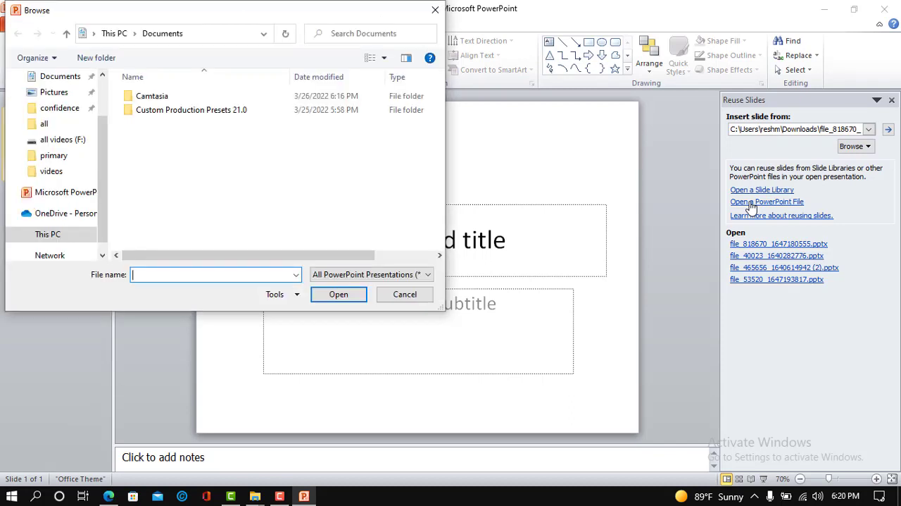
scroll(39, 194, down, 3)
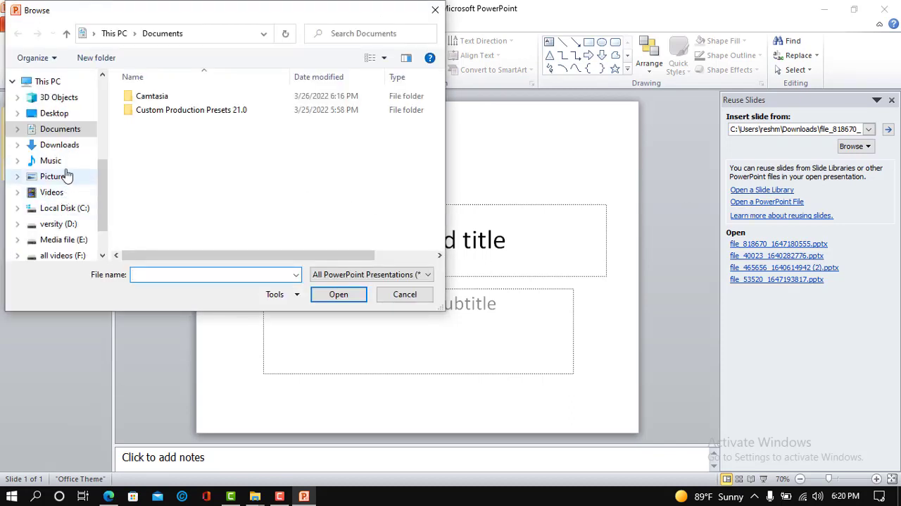
click(74, 145)
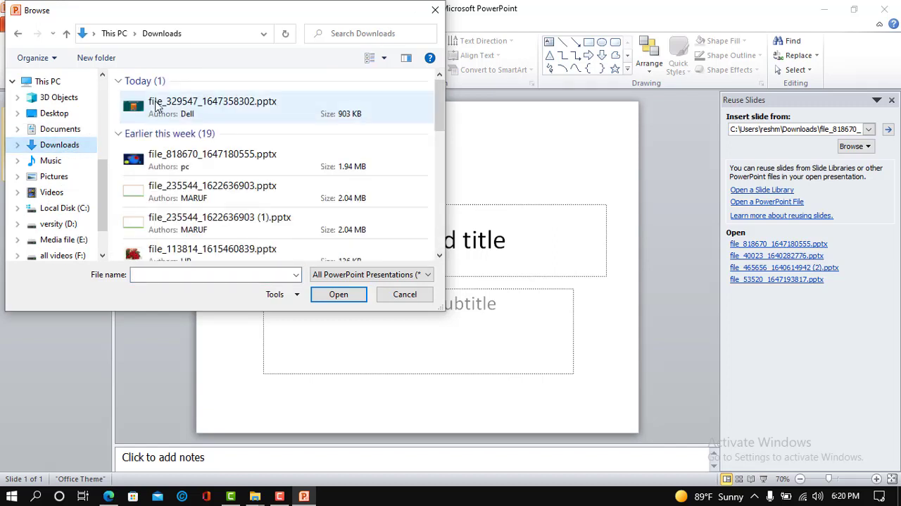
click(156, 106)
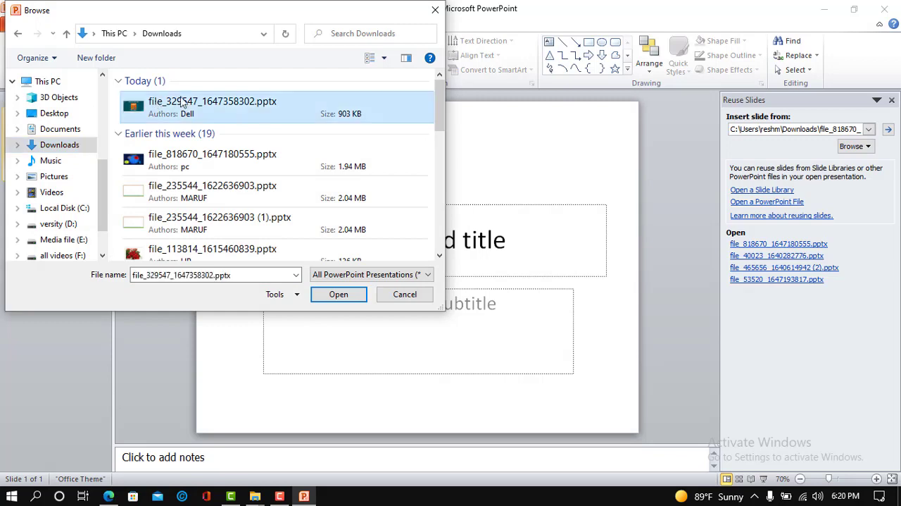
click(339, 294)
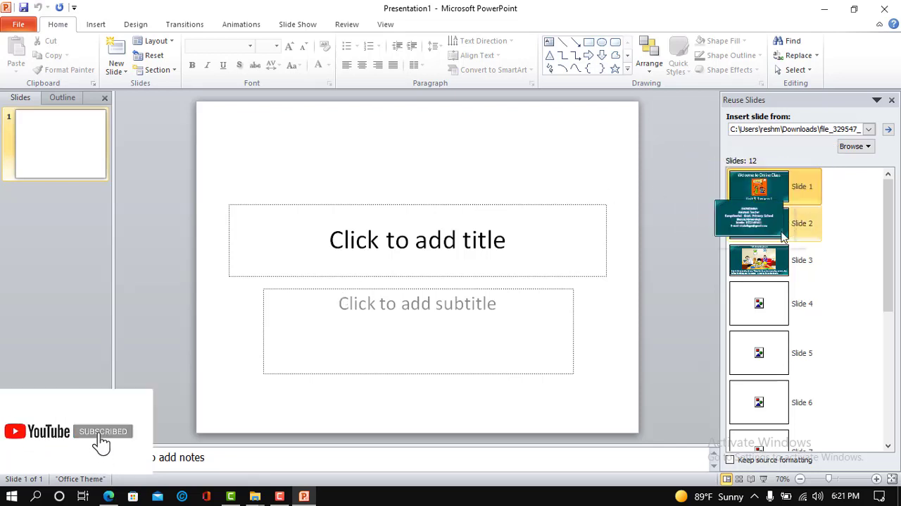
Insert source slides 1 through 7 one after another into the blank presentation.
click(804, 188)
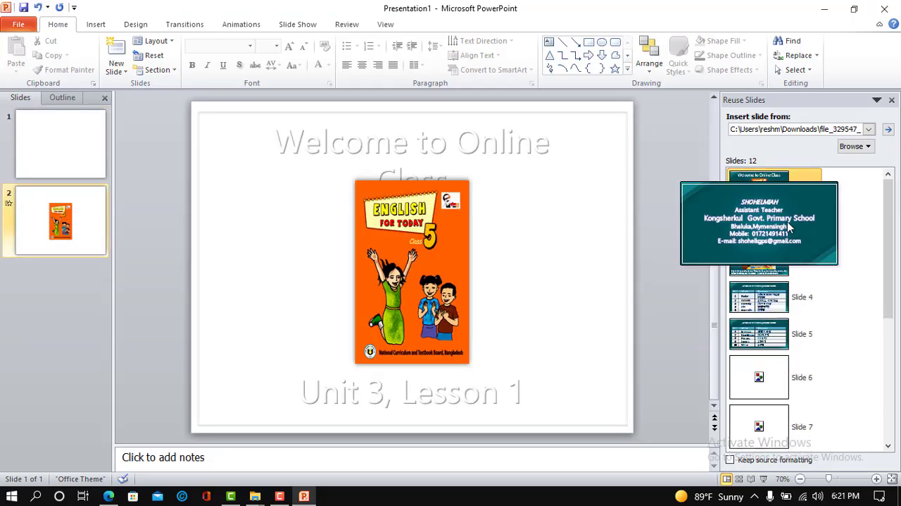
click(790, 224)
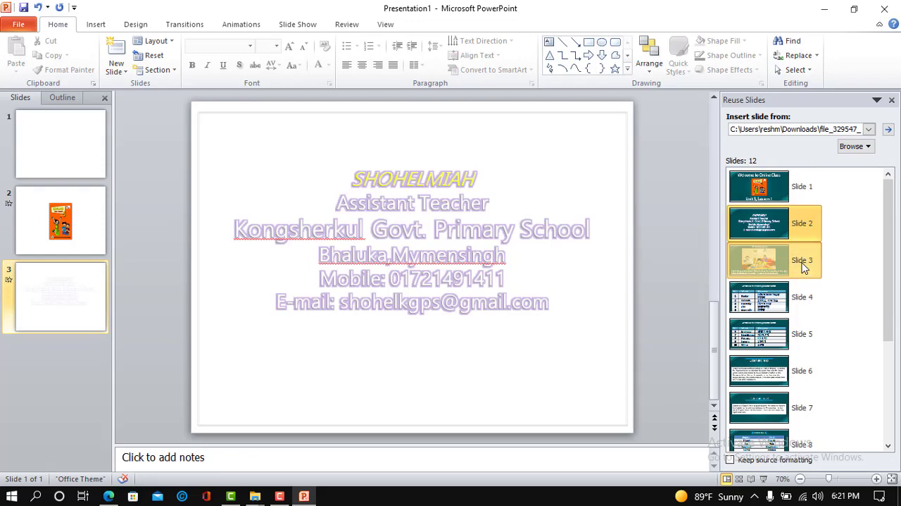
click(803, 267)
click(790, 299)
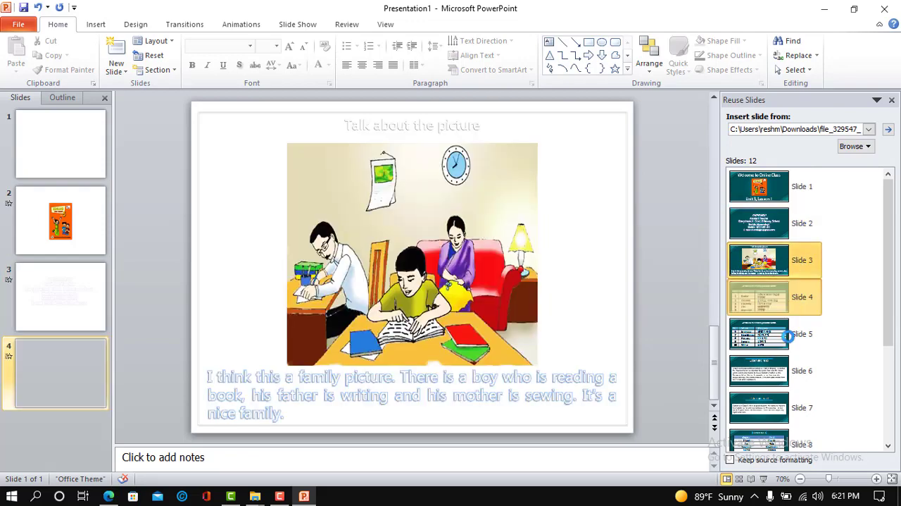
click(778, 345)
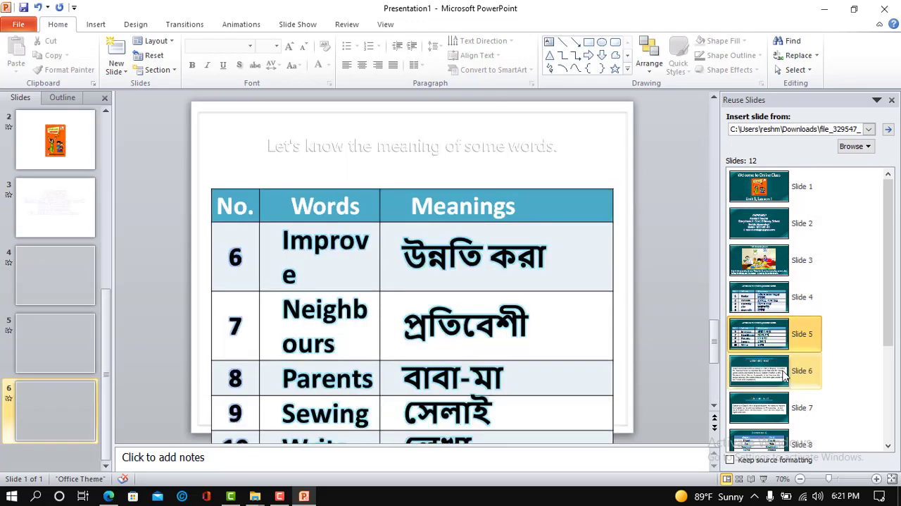
click(784, 376)
click(780, 408)
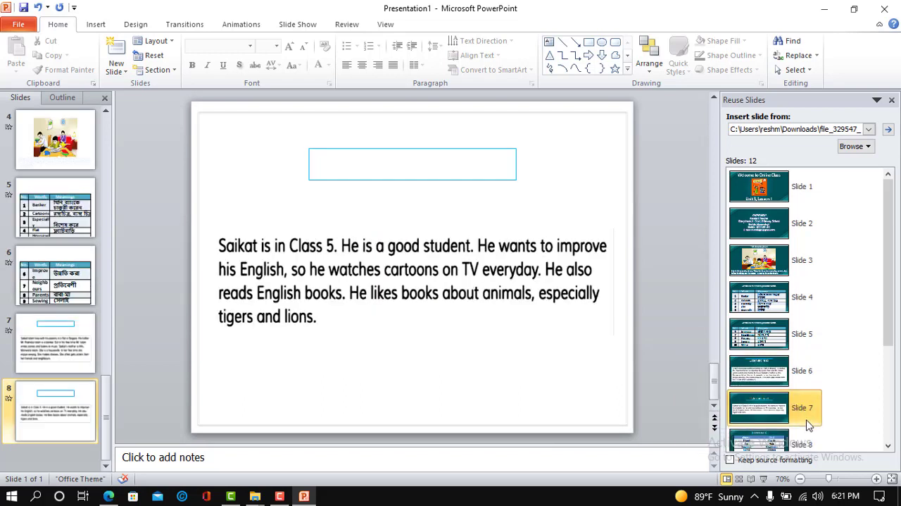
Insert the remaining source slides 8 through 12 at the end of the presentation.
mouse_move(782, 444)
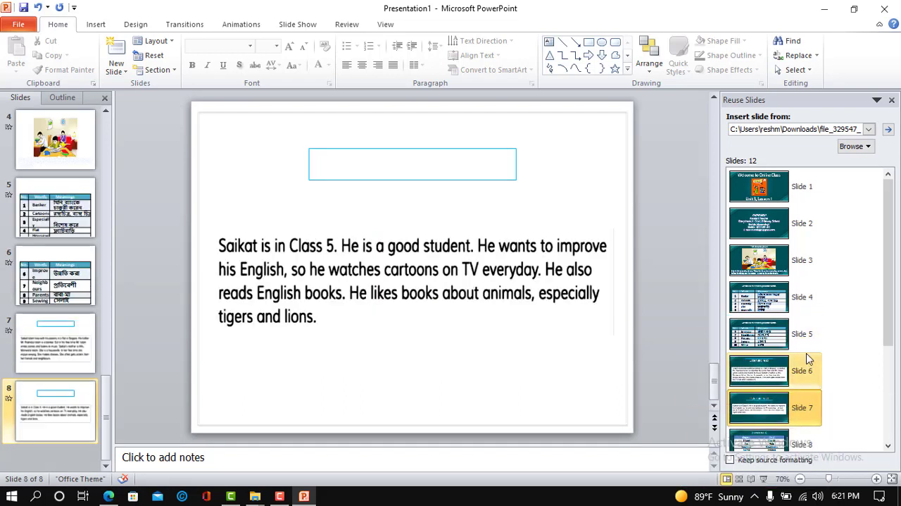
scroll(807, 358, down, 3)
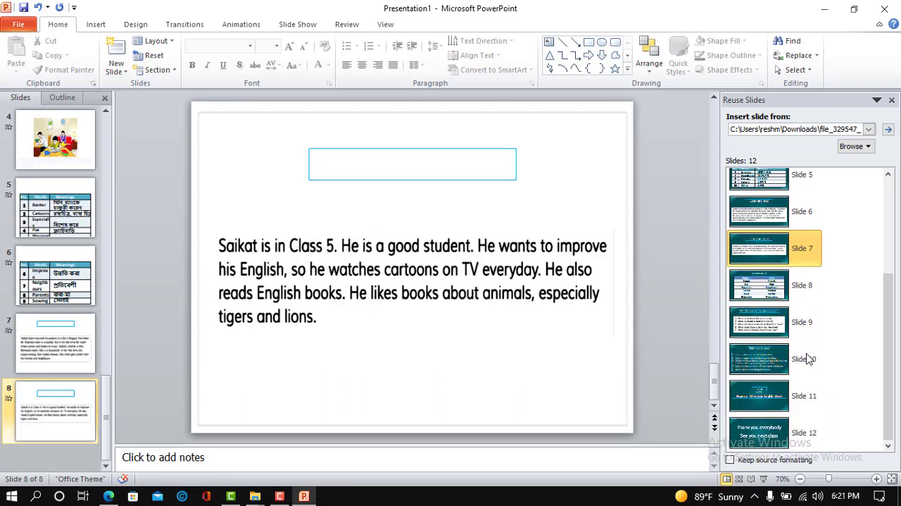
click(800, 301)
click(799, 324)
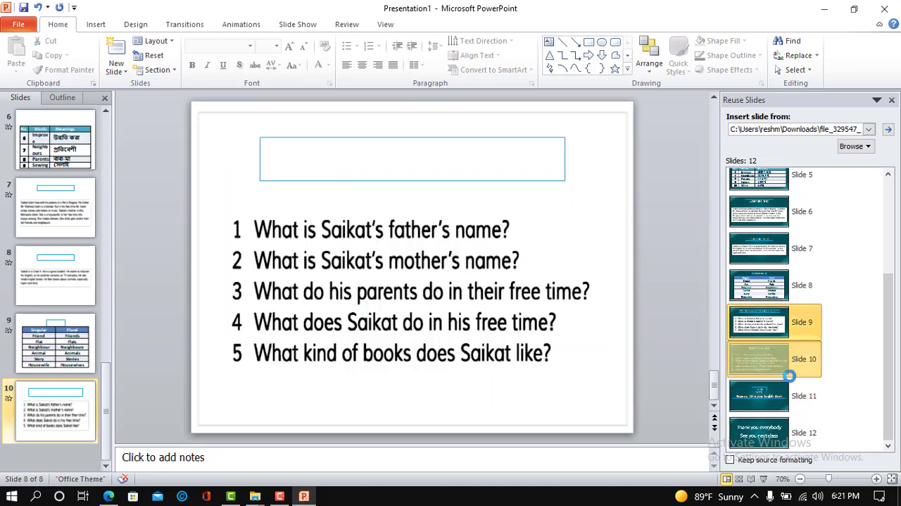
click(792, 396)
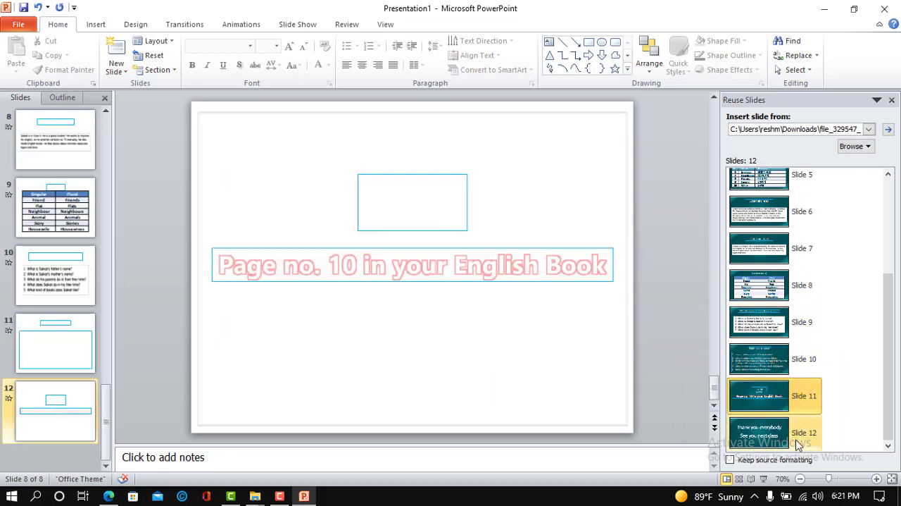
click(798, 442)
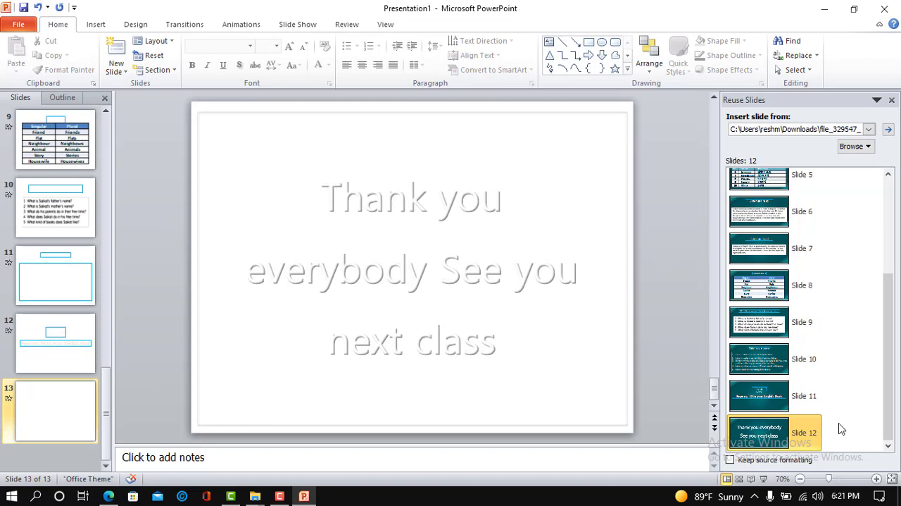
Check the Singular and Plural table on slide 9 of the presentation.
click(52, 149)
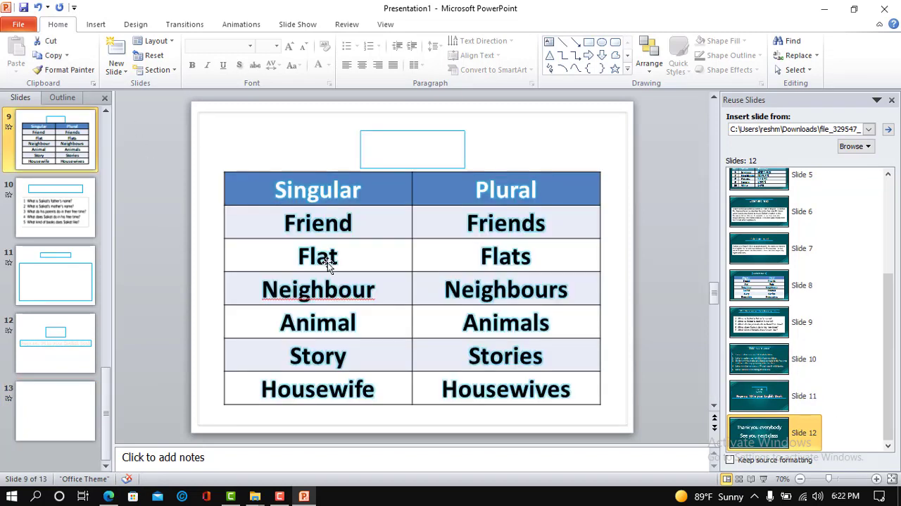
click(366, 194)
click(80, 70)
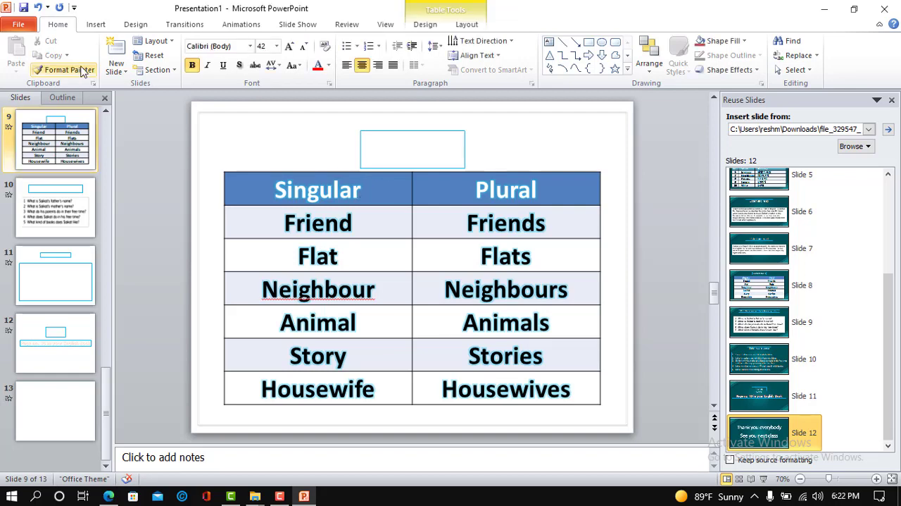
key(Escape)
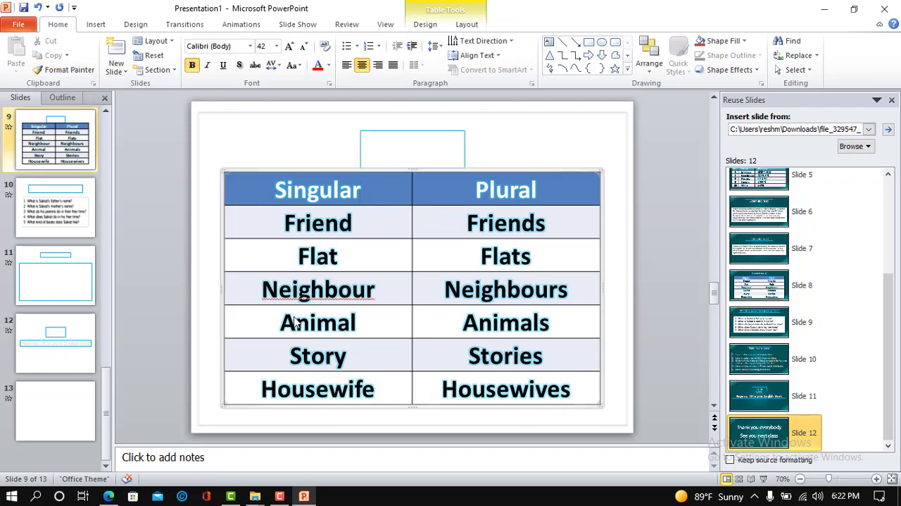
mouse_move(285, 488)
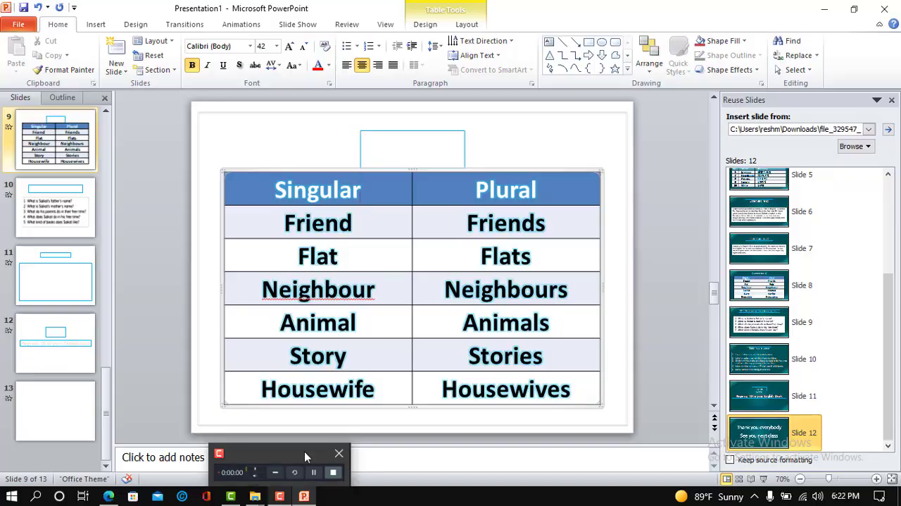